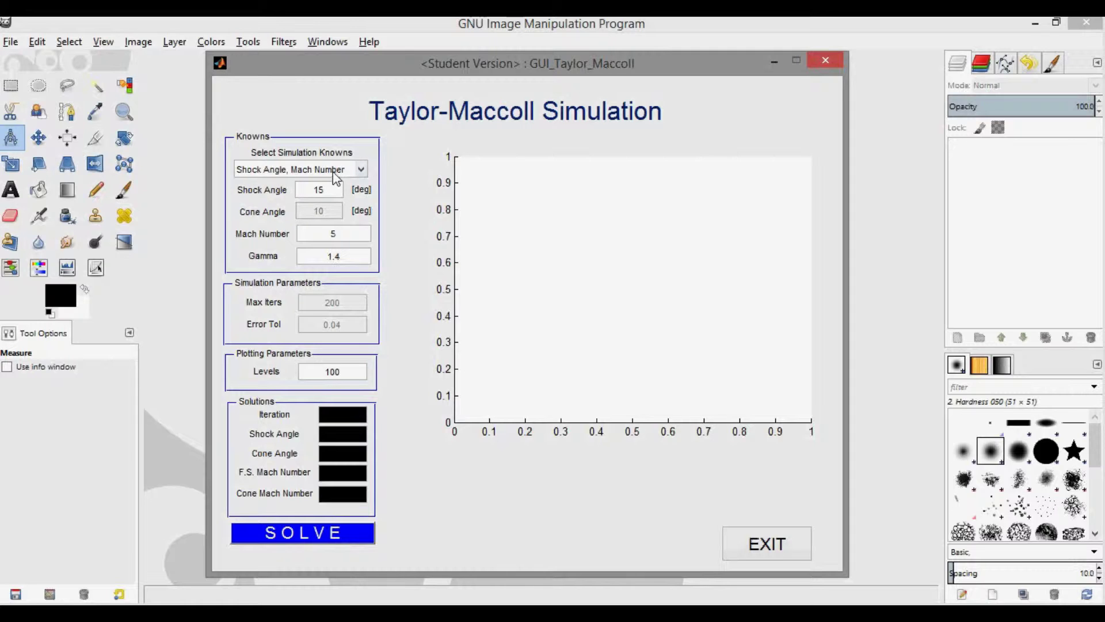
# - Change the Select Simulation Knowns dropdown from the Mach Number inputs to 'Shock Angle, Cone Angle'
pyautogui.click(329, 191)
pyautogui.click(342, 230)
pyautogui.click(348, 170)
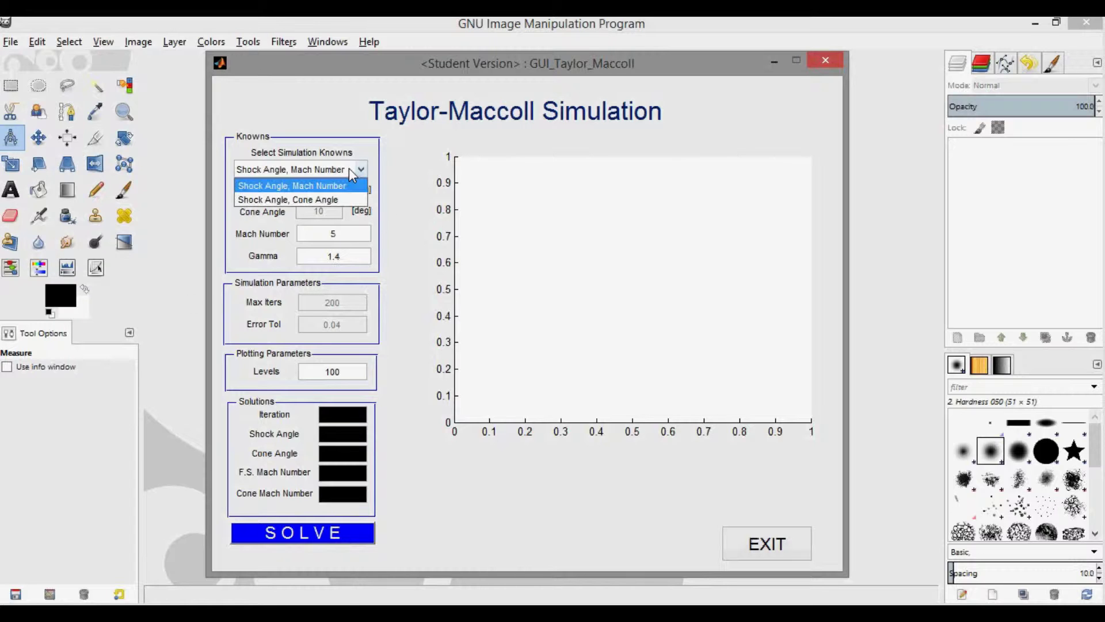
pyautogui.click(341, 199)
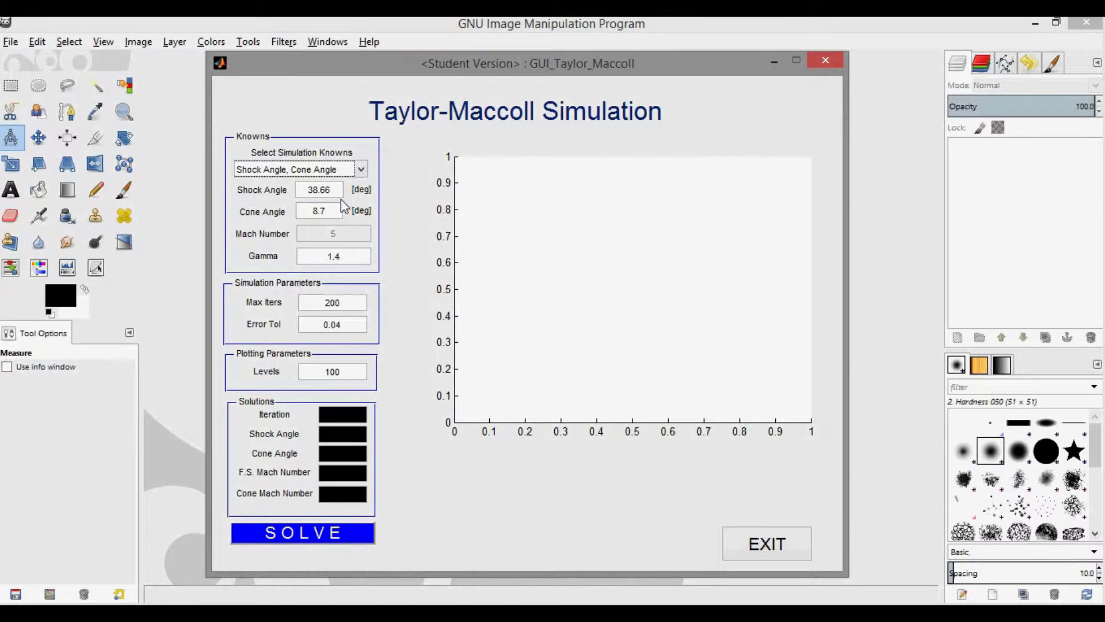
# - Review the Shock Angle 38.66, Cone Angle 8.7, Max Iters 200 and Error Tol 0.04 fields
pyautogui.click(330, 190)
pyautogui.click(332, 210)
pyautogui.click(363, 300)
pyautogui.click(352, 323)
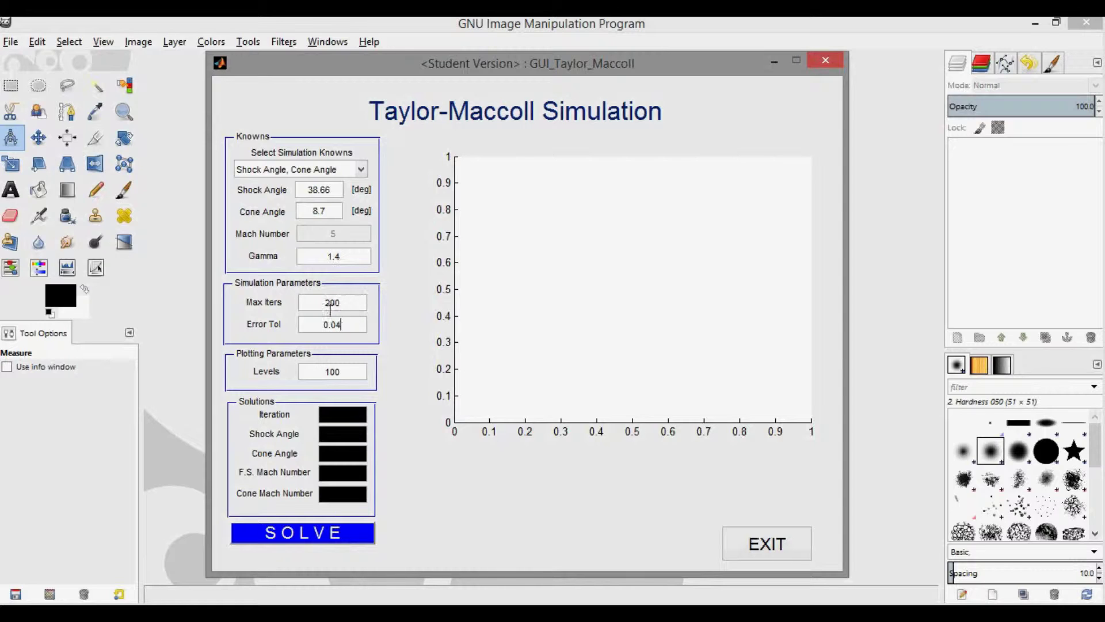
# - Review the plotting Levels field and the Iteration, Shock Angle and Cone Angle solution outputs
pyautogui.click(352, 371)
pyautogui.click(351, 416)
pyautogui.click(354, 433)
pyautogui.click(365, 449)
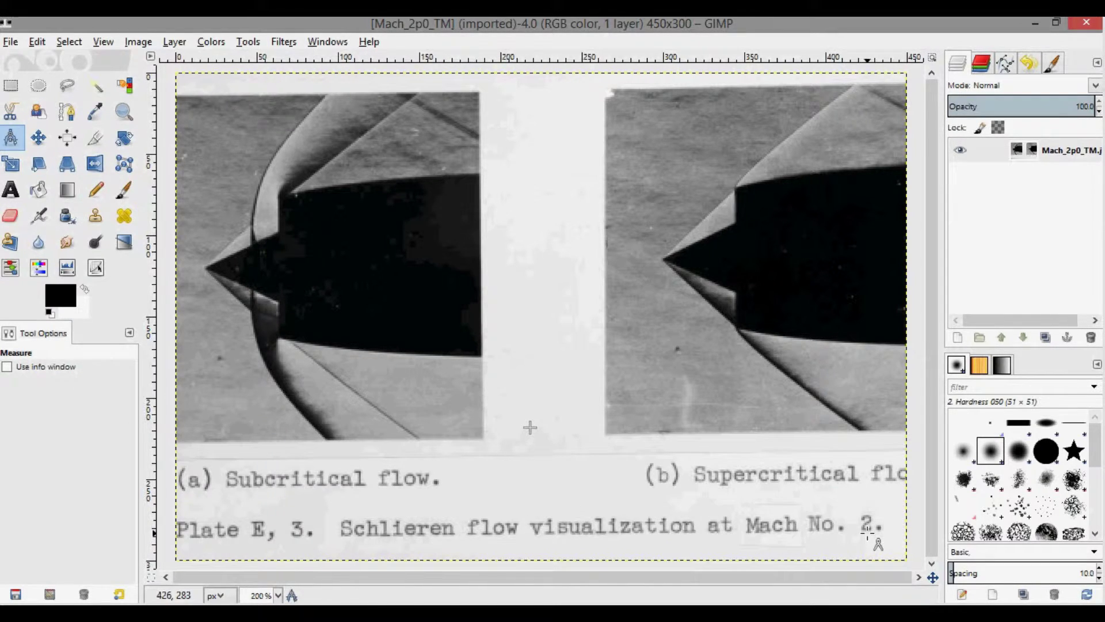
pyautogui.click(265, 613)
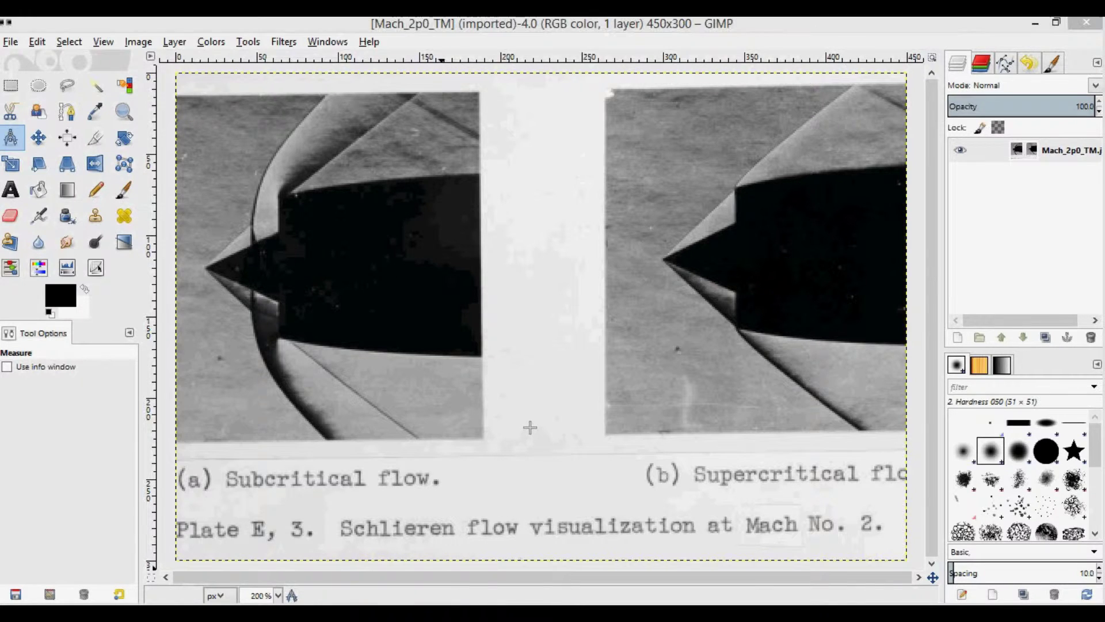
# - Solve for a 44.17° shock and 27° cone with Max Iters 500 and Error Tol 0.01
pyautogui.click(352, 541)
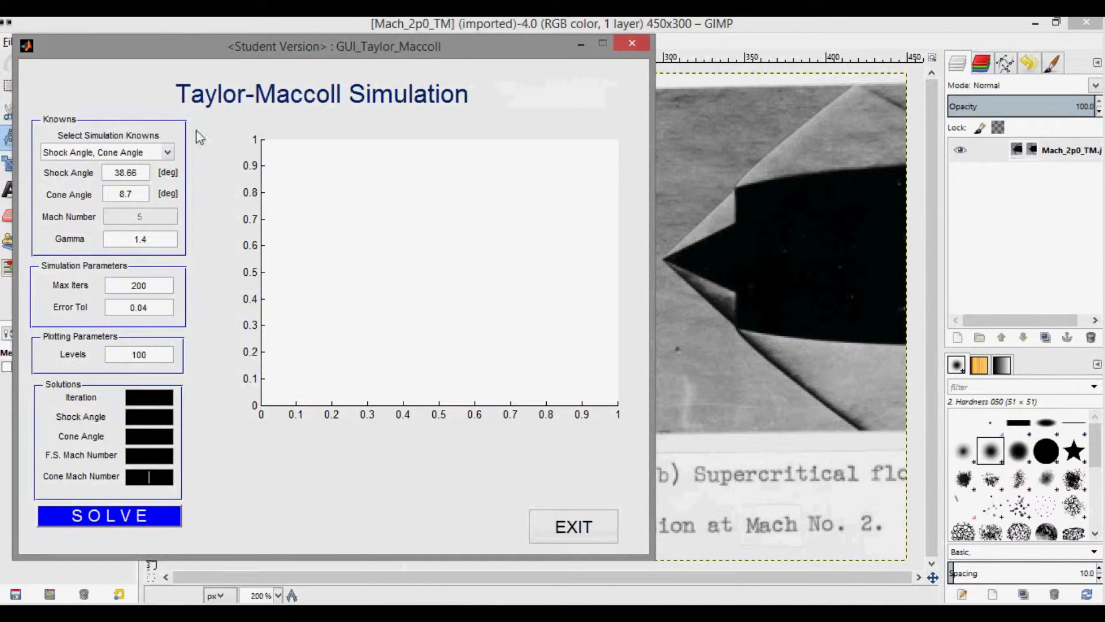
pyautogui.doubleClick(127, 169)
pyautogui.write('44.17')
pyautogui.doubleClick(126, 193)
pyautogui.write('27')
pyautogui.doubleClick(154, 291)
pyautogui.write('500')
pyautogui.doubleClick(151, 307)
pyautogui.write('0.01')
pyautogui.click(136, 516)
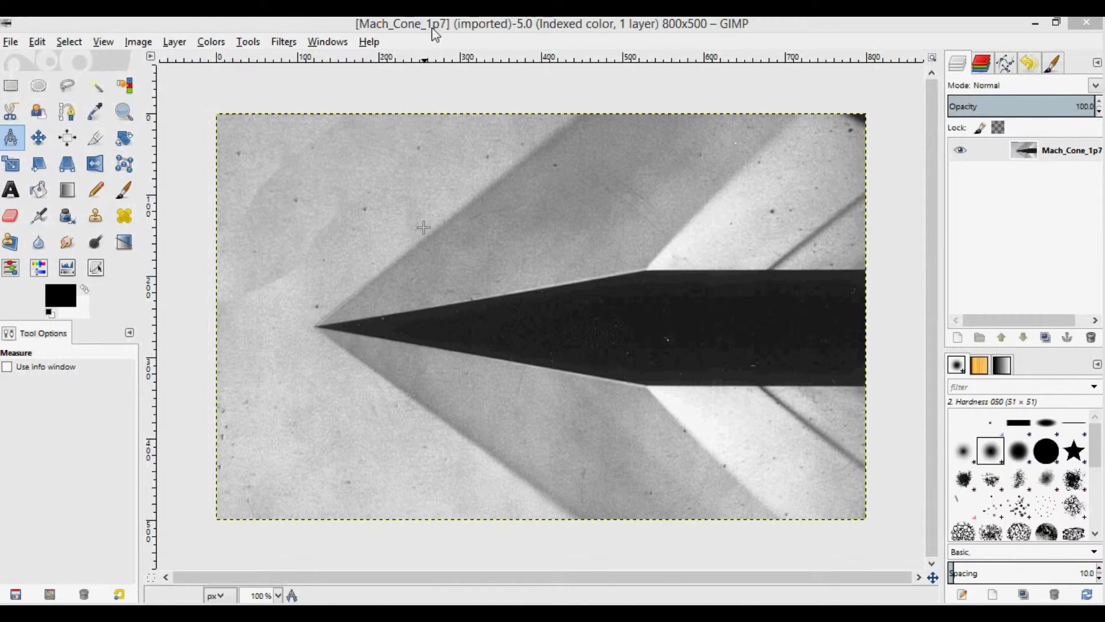
# - Re-solve the Taylor-Maccoll flow with shock angle 38.66° and cone angle 8.68°
pyautogui.moveTo(263, 612)
pyautogui.click(357, 533)
pyautogui.doubleClick(146, 173)
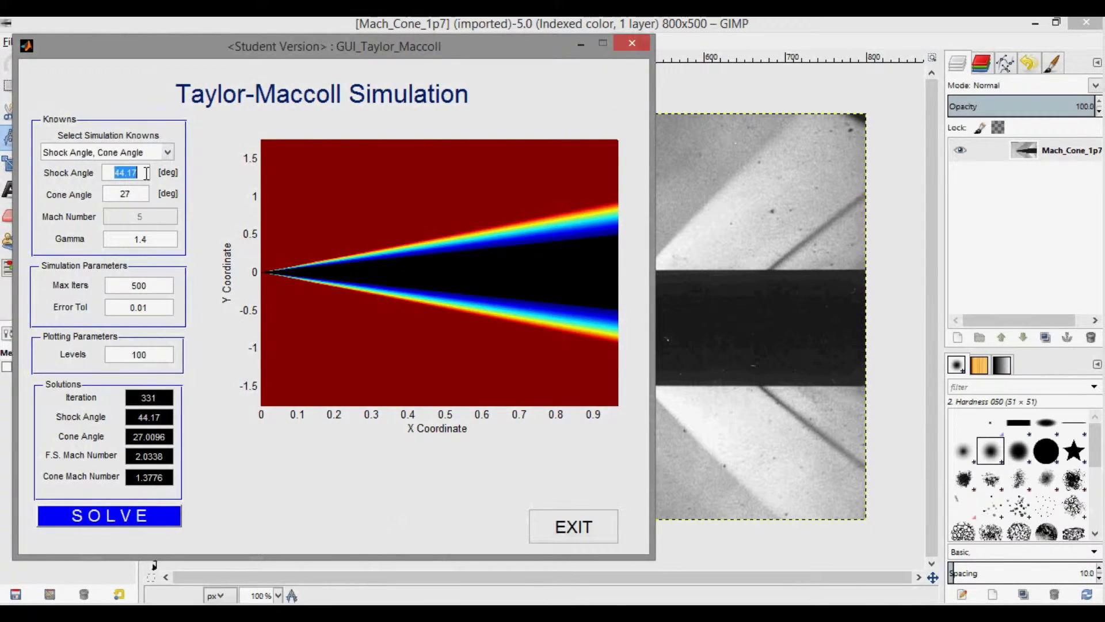
pyautogui.write('38.66')
pyautogui.doubleClick(145, 195)
pyautogui.write('8.68')
pyautogui.click(120, 517)
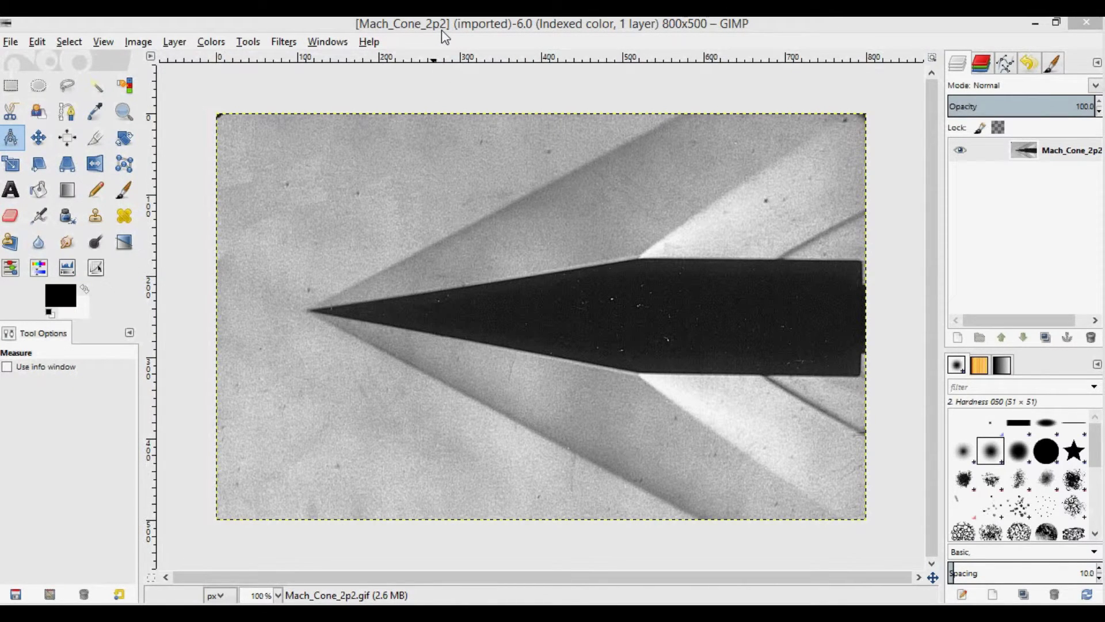
# - Re-solve the Taylor-Maccoll flow with the shock angle changed to 27.5°
pyautogui.moveTo(265, 611)
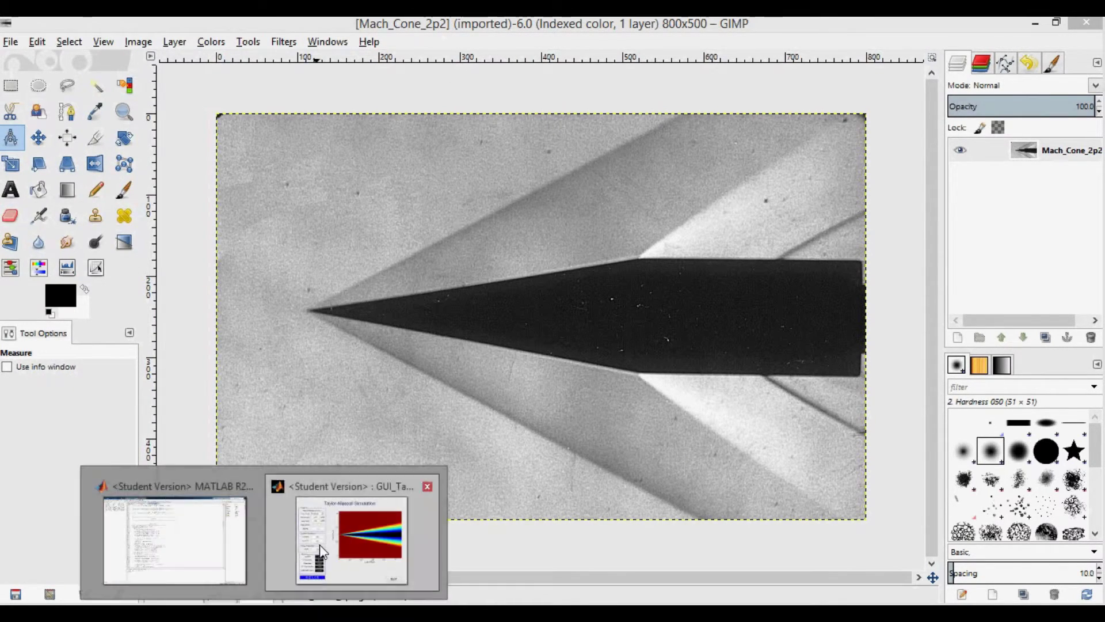
pyautogui.click(323, 548)
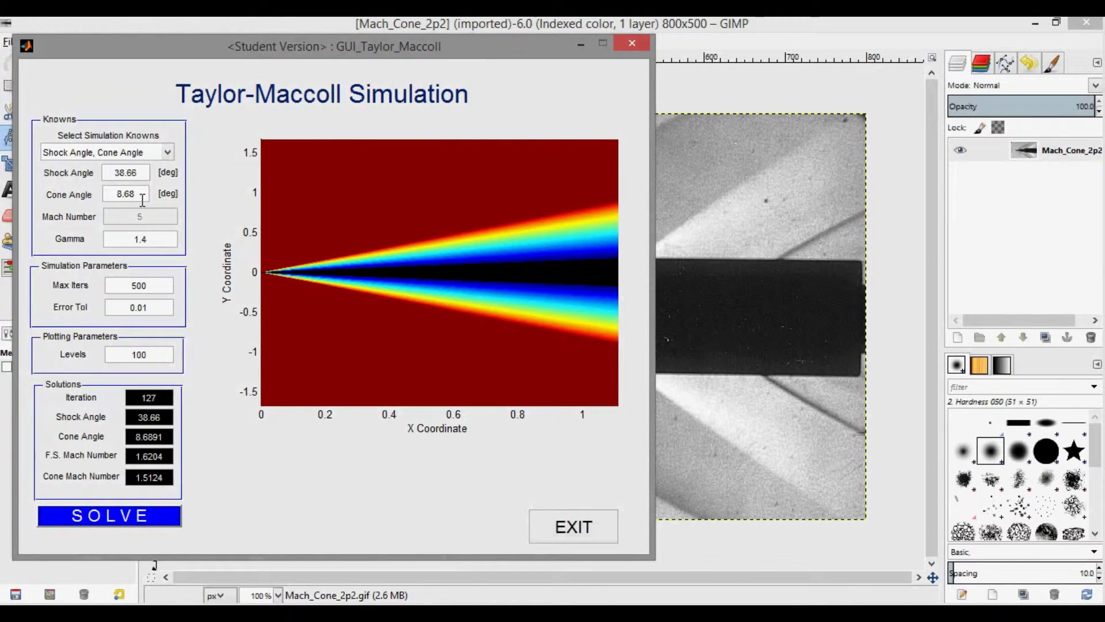
pyautogui.doubleClick(149, 178)
pyautogui.write('27.5')
pyautogui.click(138, 518)
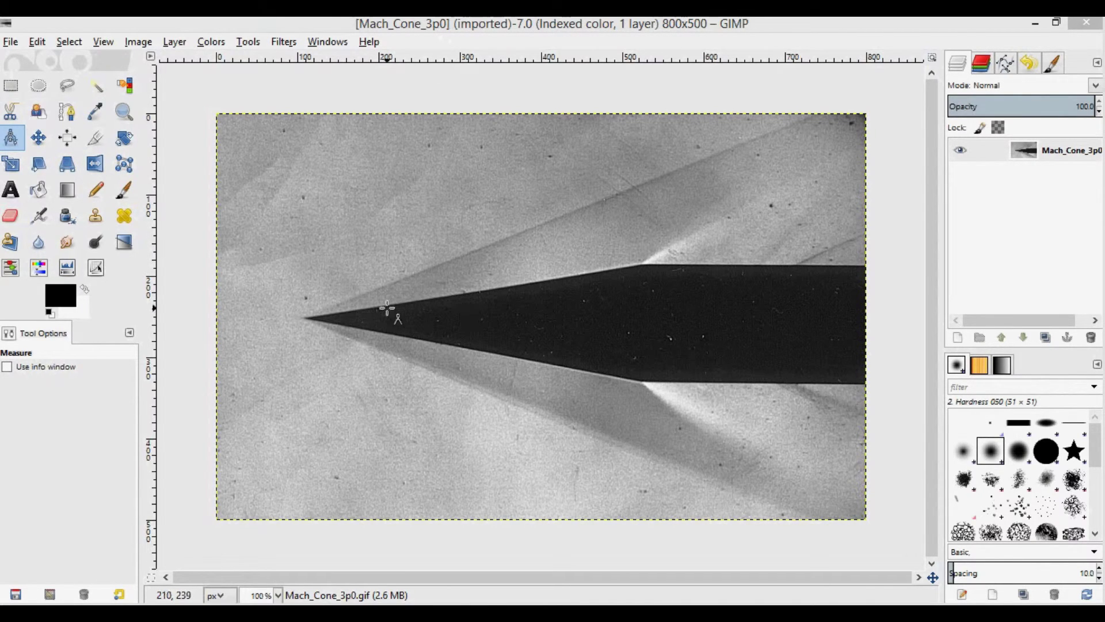
# - Re-solve the Taylor-Maccoll flow with the shock angle changed to 21.45°
pyautogui.click(307, 581)
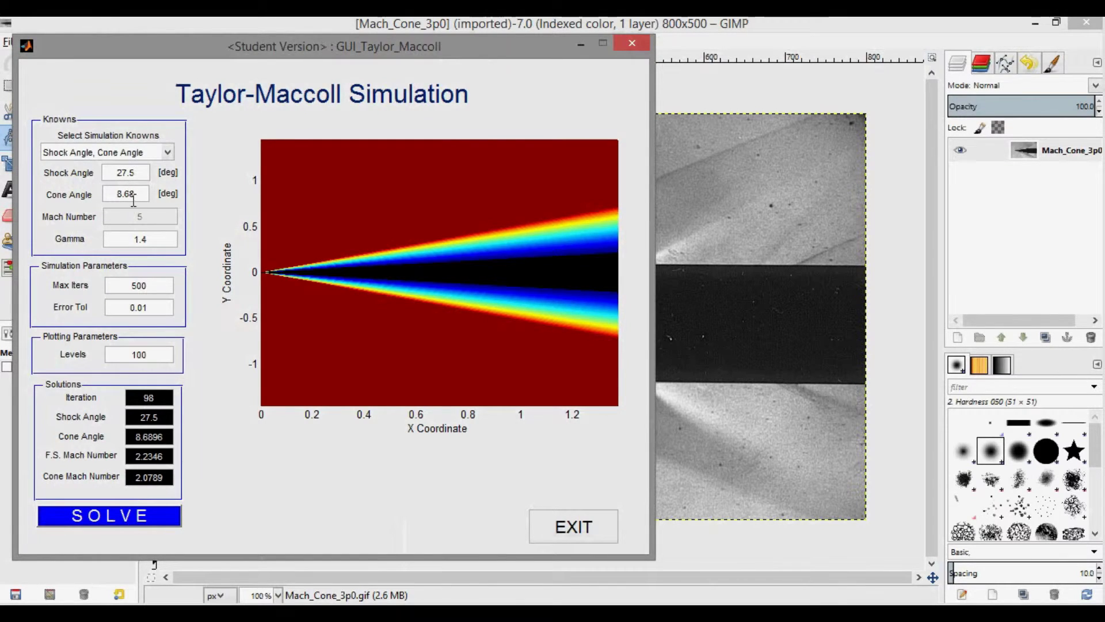
pyautogui.doubleClick(137, 174)
pyautogui.write('21.45')
pyautogui.click(128, 513)
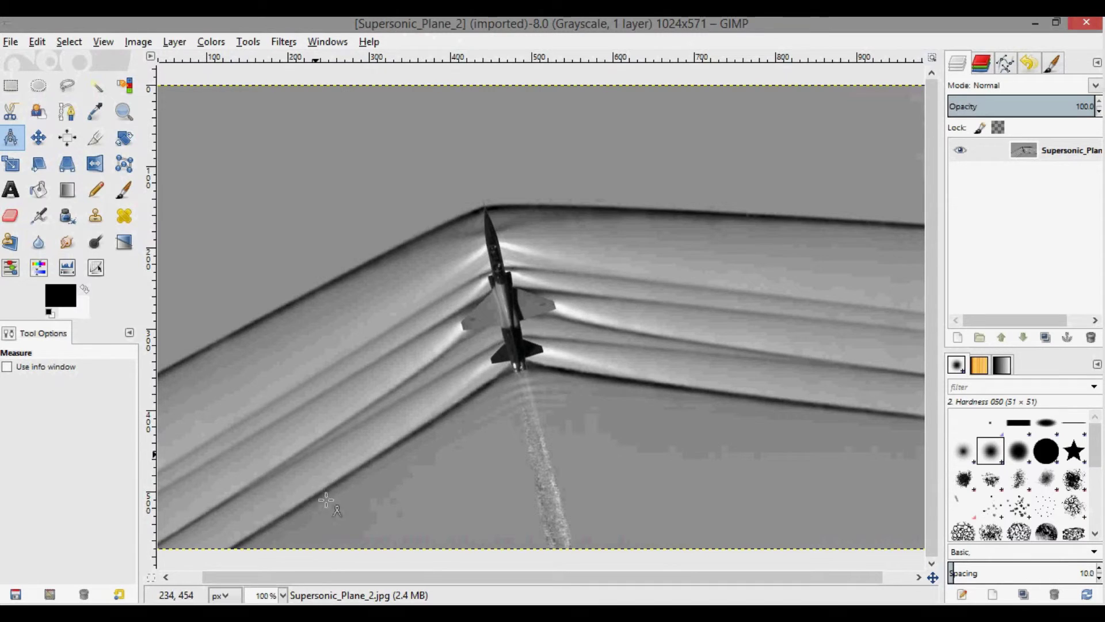
# - Solve with a 77.5° shock angle and 9.8° cone angle, yielding Mach 1.0515
pyautogui.click(264, 612)
pyautogui.click(323, 534)
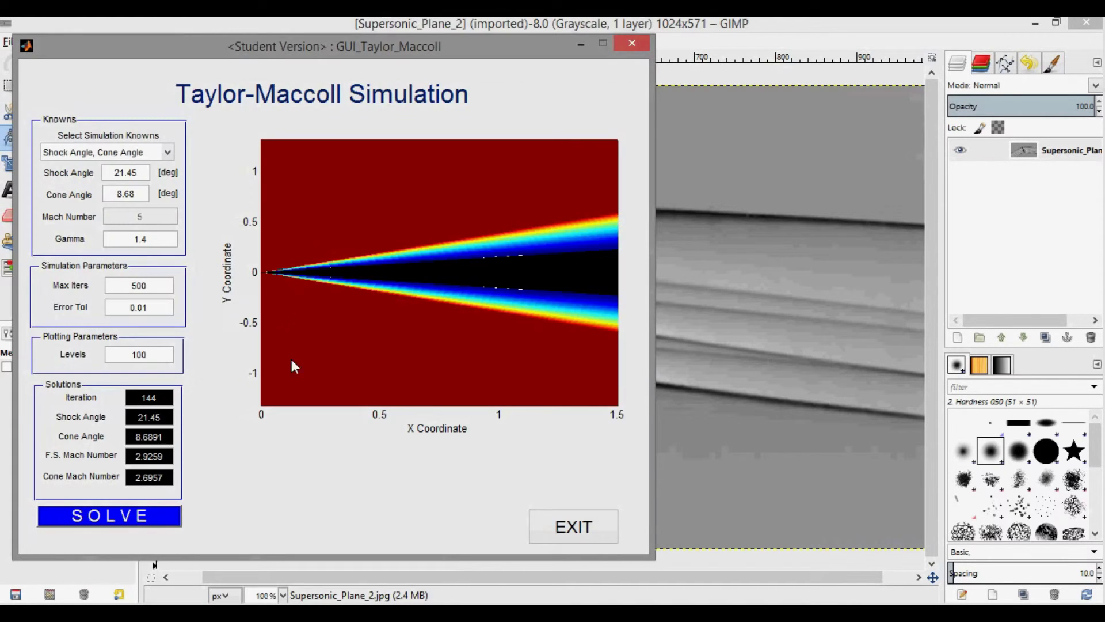
pyautogui.doubleClick(143, 170)
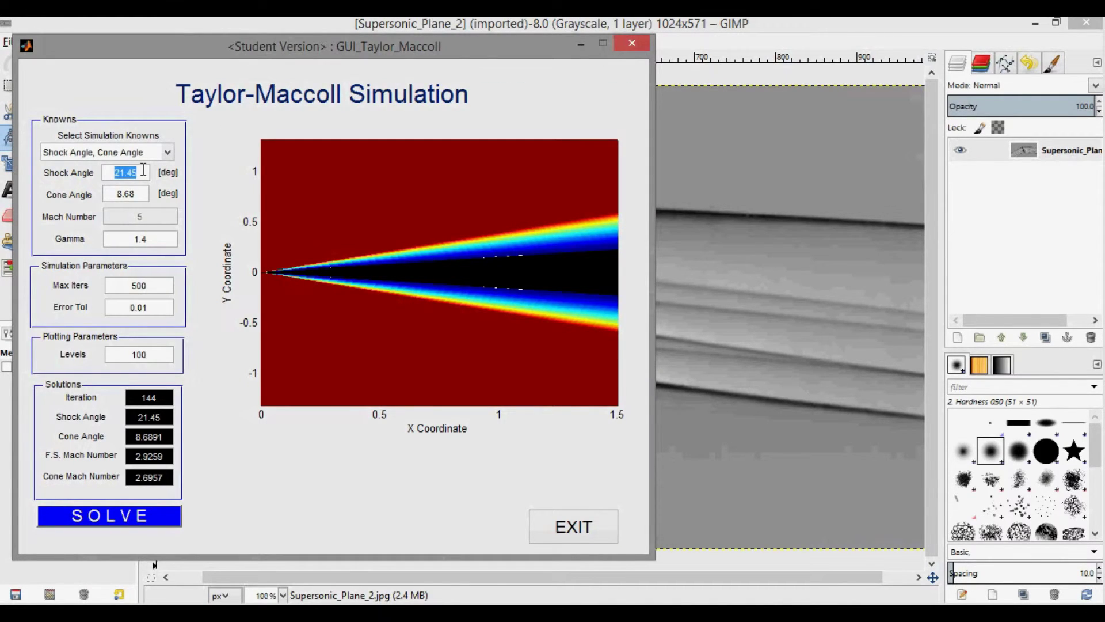
pyautogui.write('77.5')
pyautogui.doubleClick(139, 189)
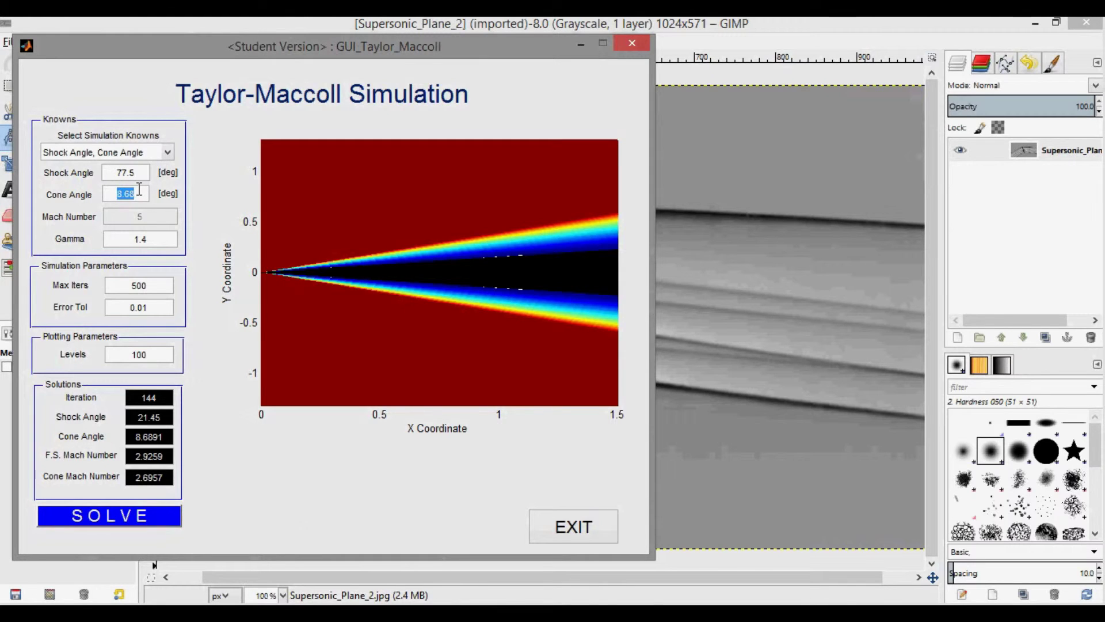
pyautogui.write('9.8')
pyautogui.click(152, 515)
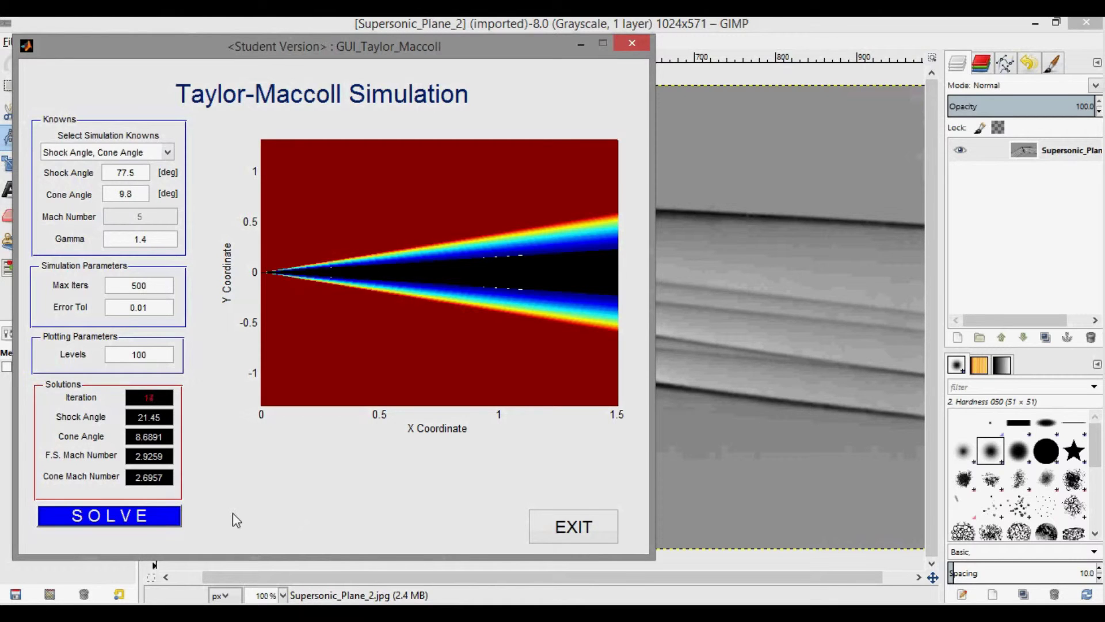